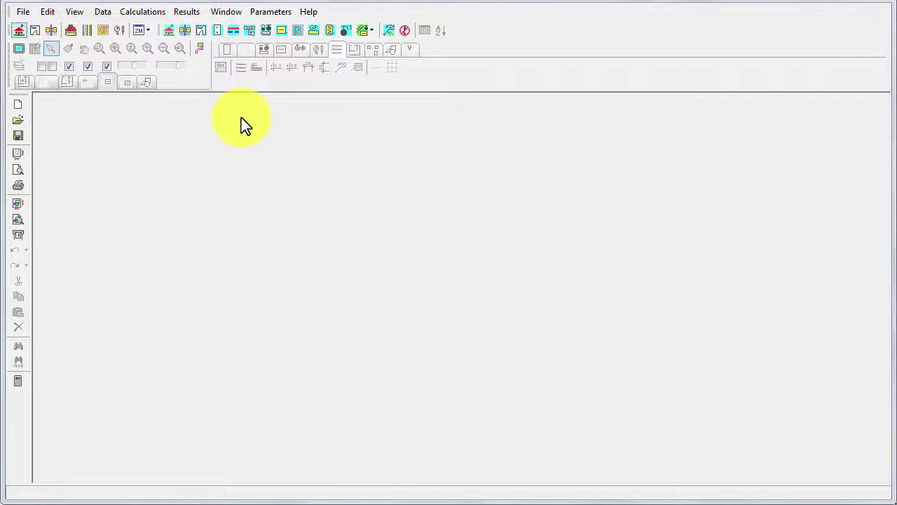
# - Open the global data for the entire building
pyautogui.click(103, 13)
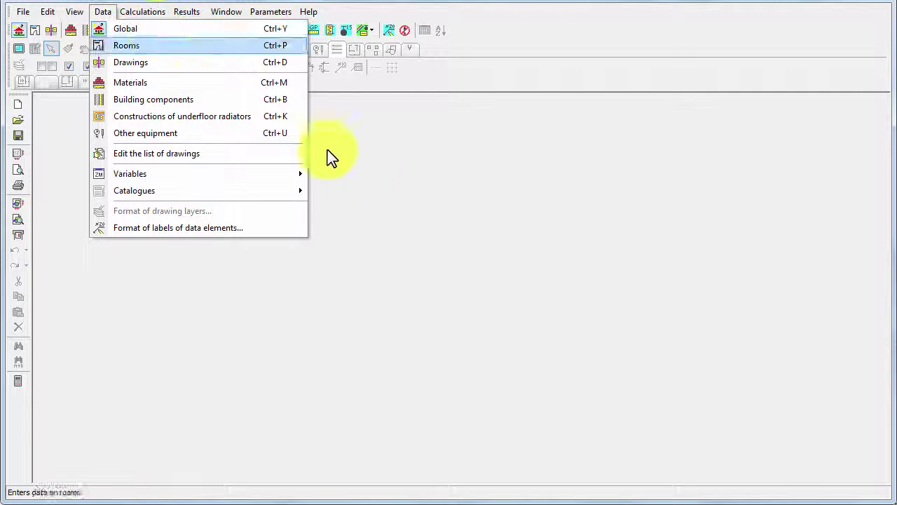
pyautogui.click(424, 207)
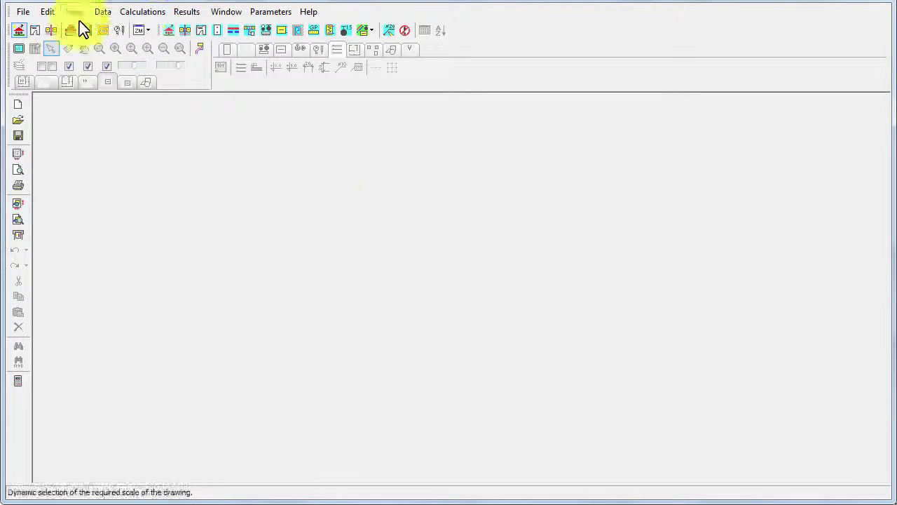
pyautogui.click(18, 32)
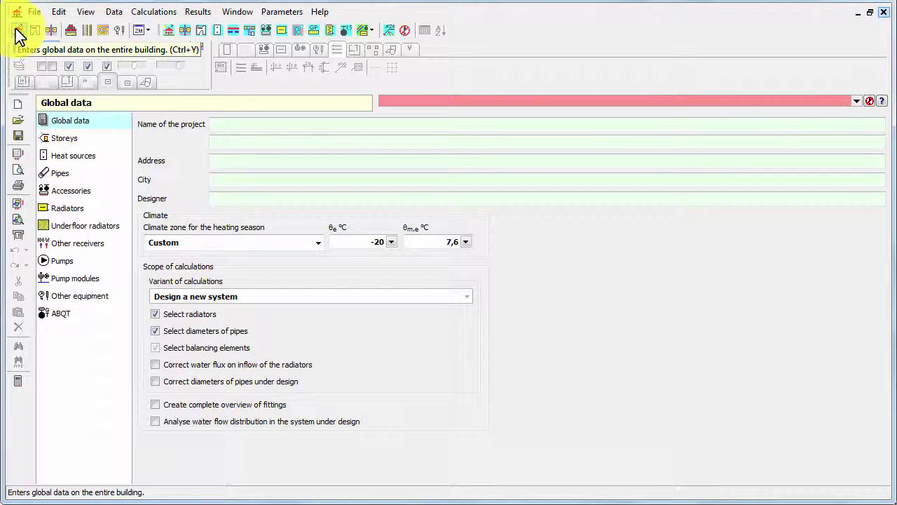
# - Look through the storey, heat source, pipe and accessory settings and the error list, and return to the general project data
pyautogui.click(65, 140)
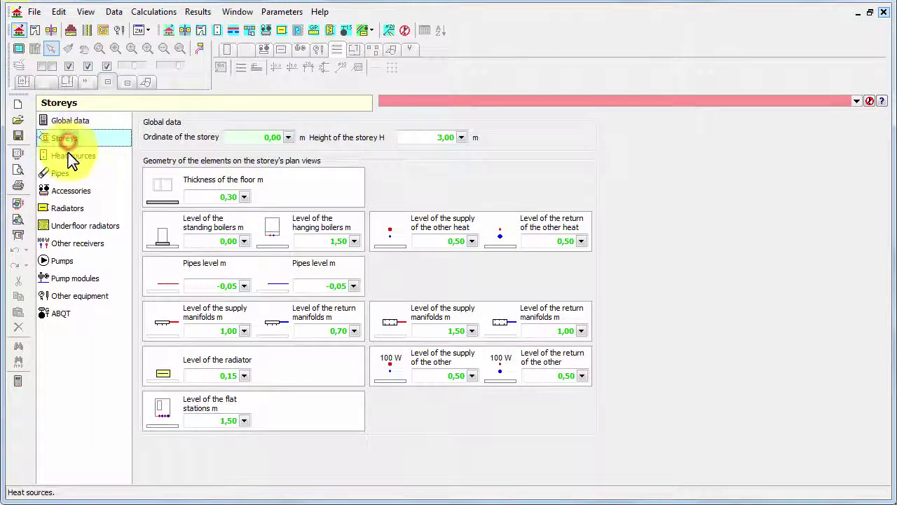
pyautogui.click(71, 157)
pyautogui.click(61, 173)
pyautogui.click(68, 193)
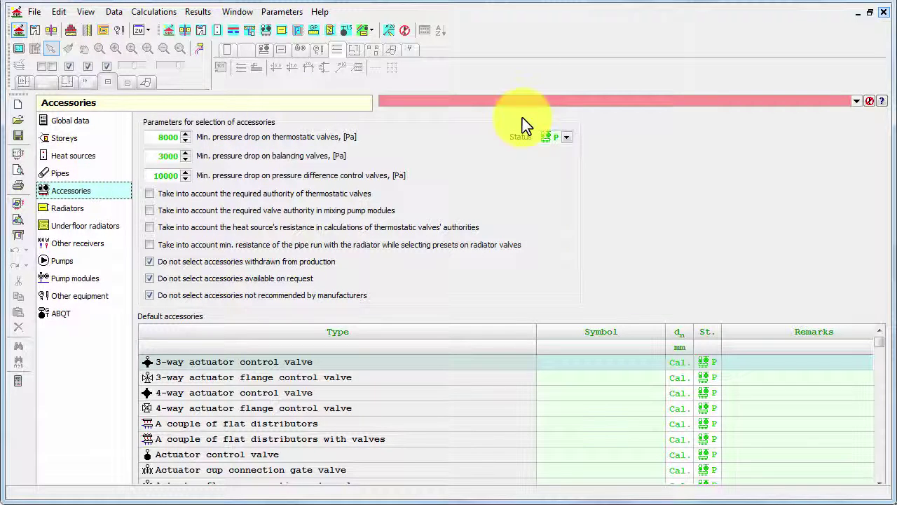
pyautogui.click(857, 101)
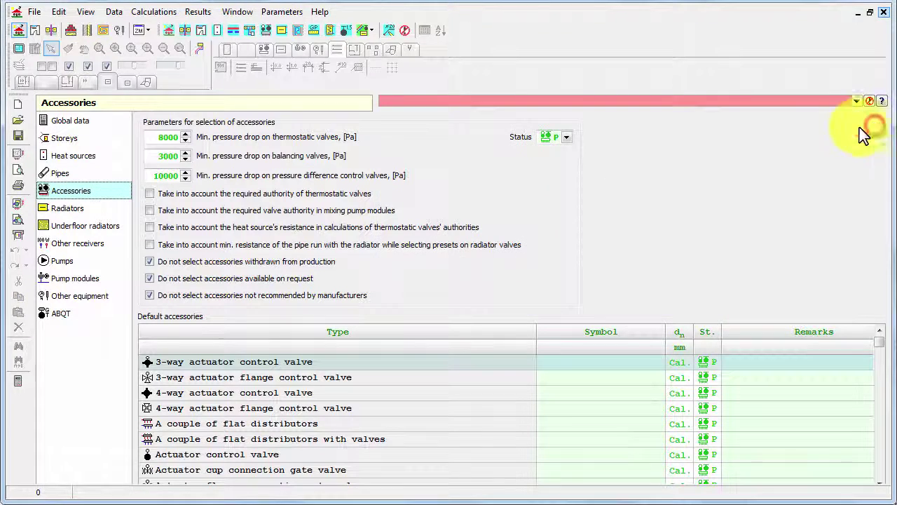
pyautogui.click(59, 127)
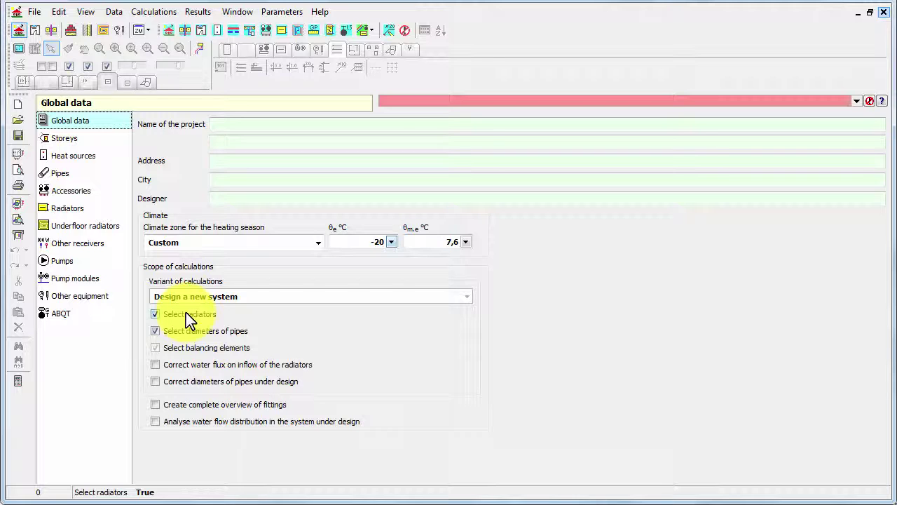
# - Switch the automatic selection of radiators off and on again, and do the same for the selection of pipe diameters
pyautogui.click(157, 314)
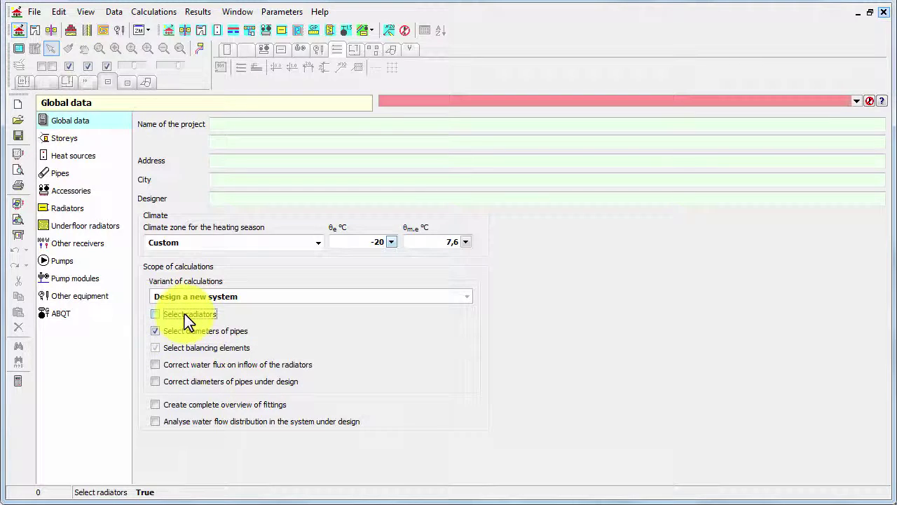
pyautogui.click(185, 314)
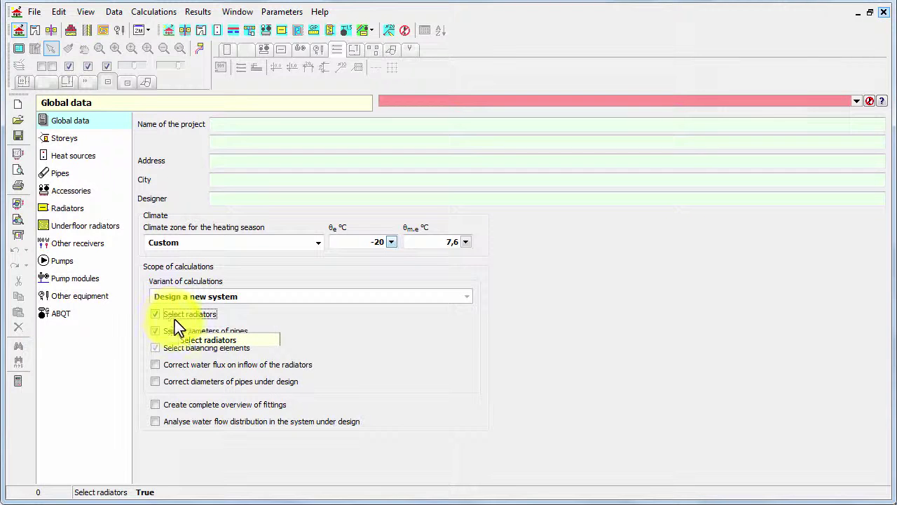
pyautogui.click(160, 331)
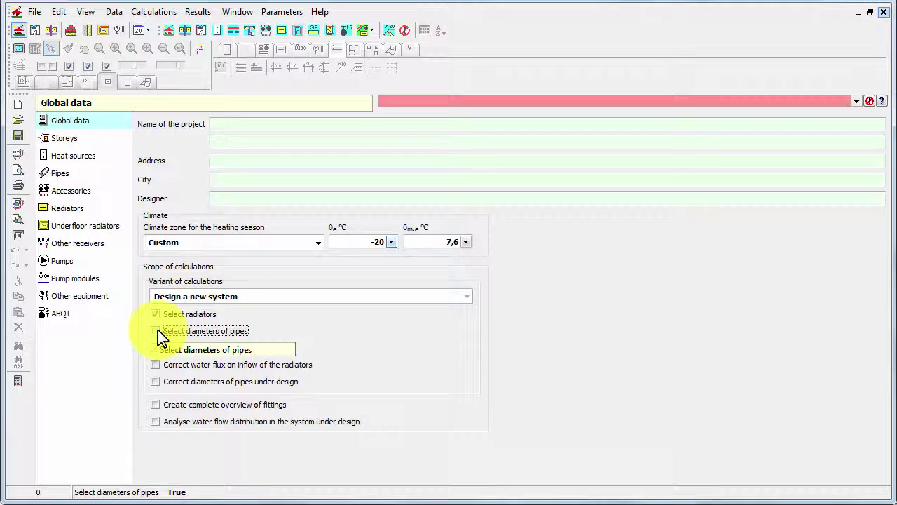
pyautogui.click(158, 332)
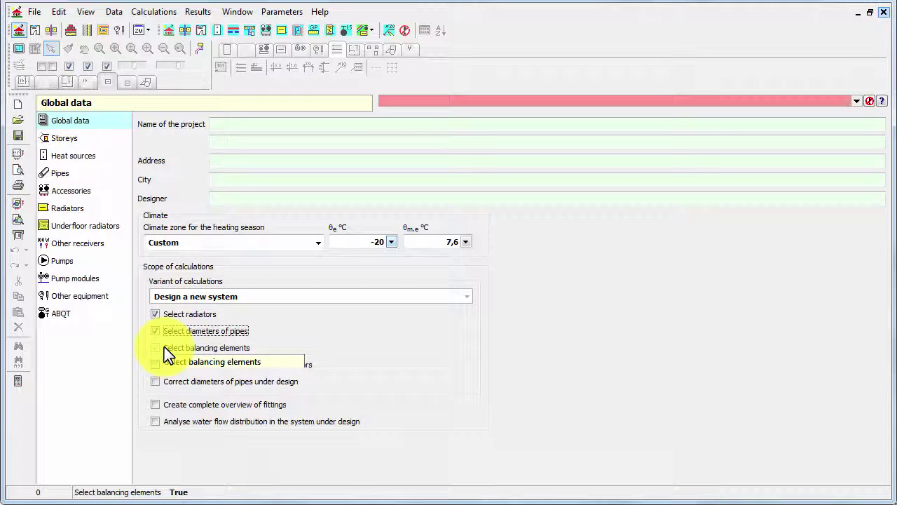
pyautogui.click(154, 347)
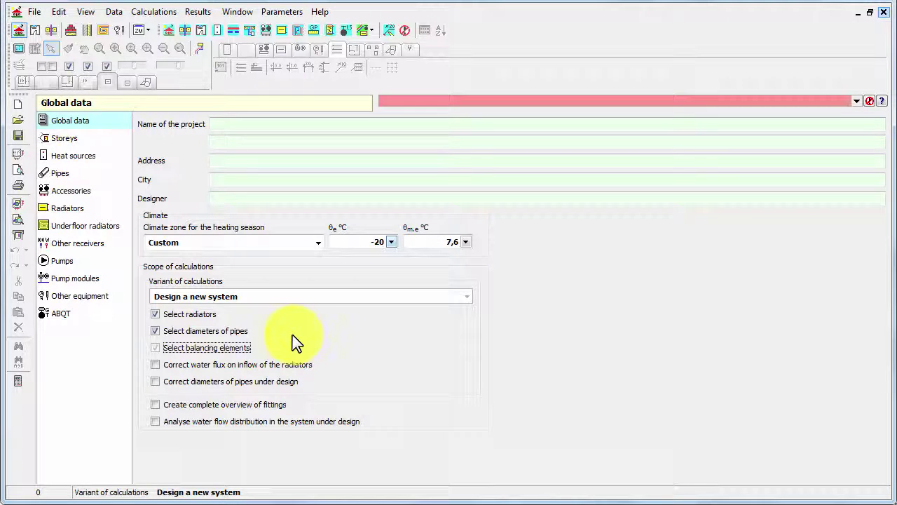
# - Assign the ALPEX-DUO pipe from the catalogue to pipe type A in the pipe settings
pyautogui.click(62, 174)
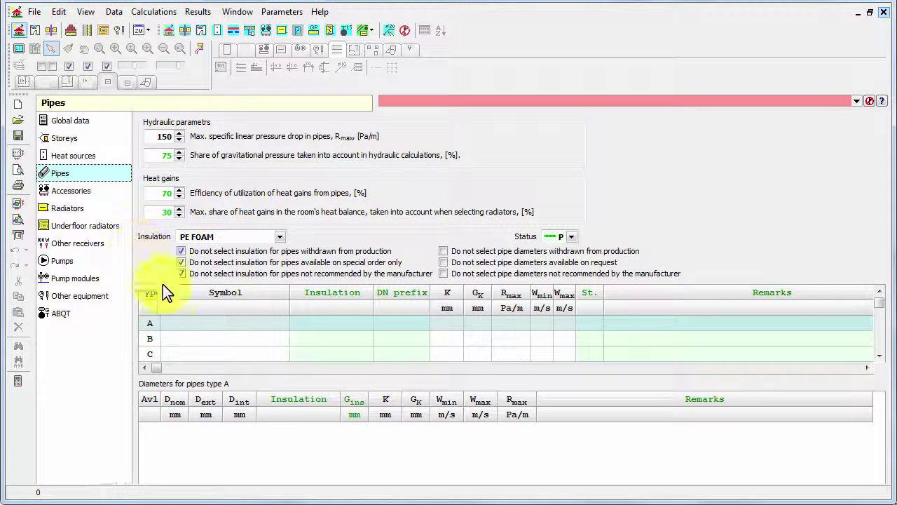
pyautogui.click(198, 323)
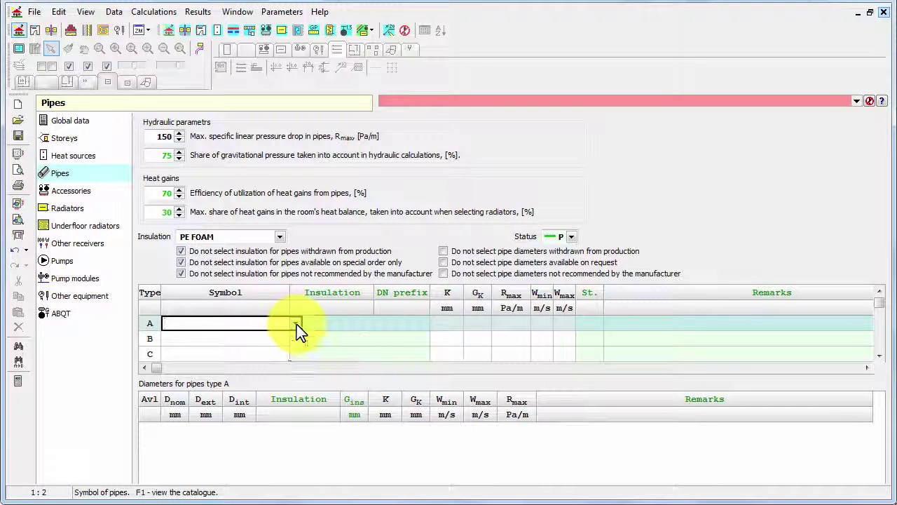
pyautogui.click(296, 324)
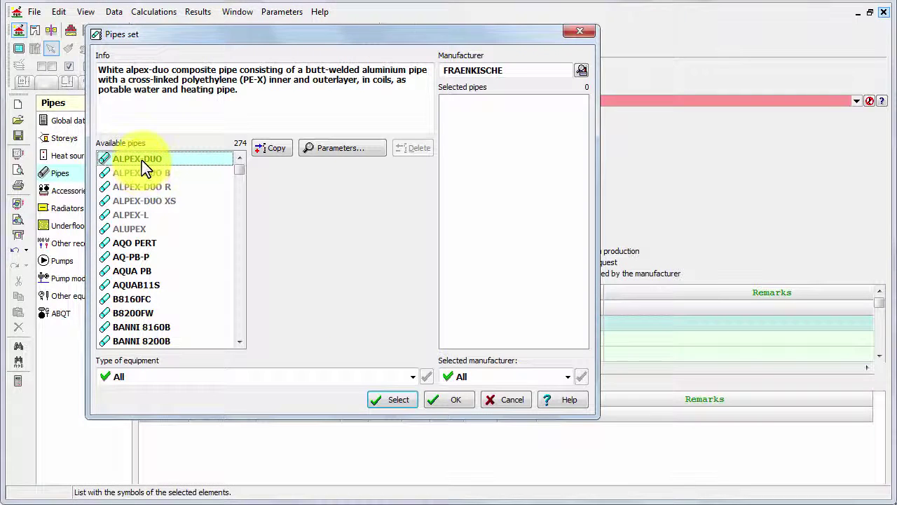
pyautogui.click(398, 408)
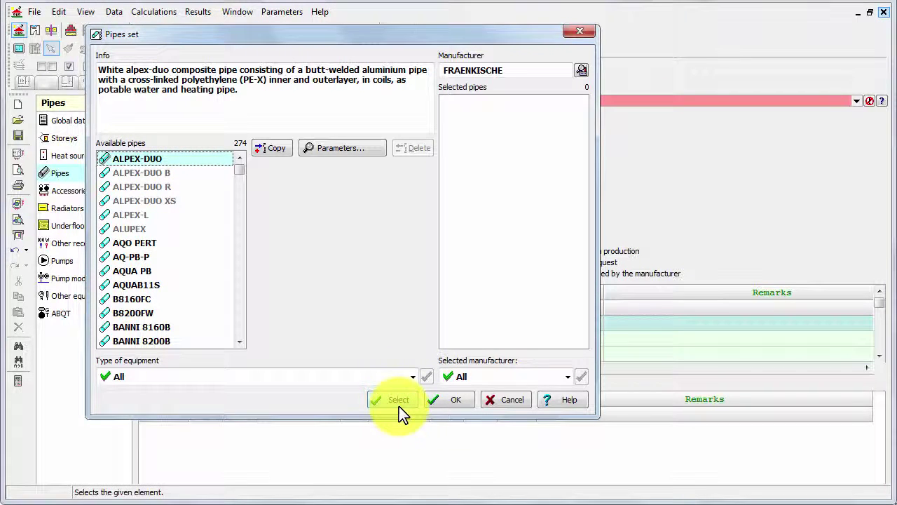
pyautogui.click(398, 403)
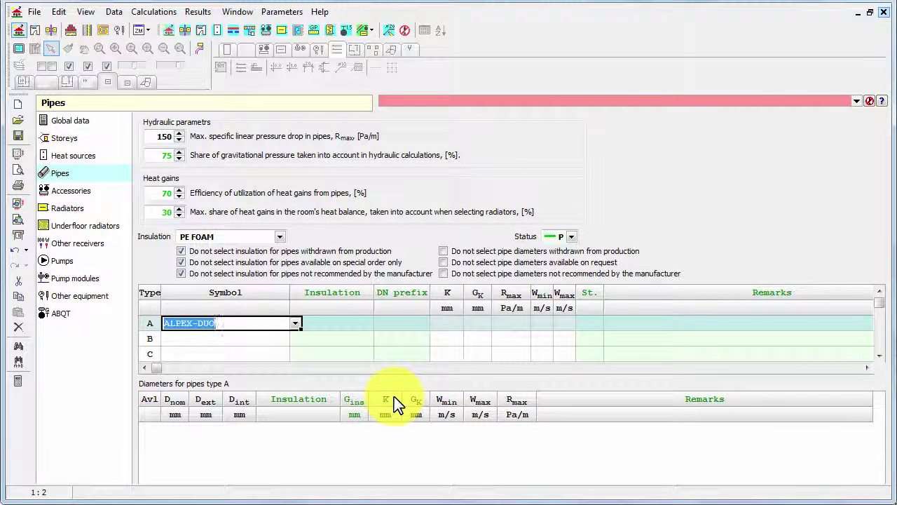
pyautogui.press('Return')
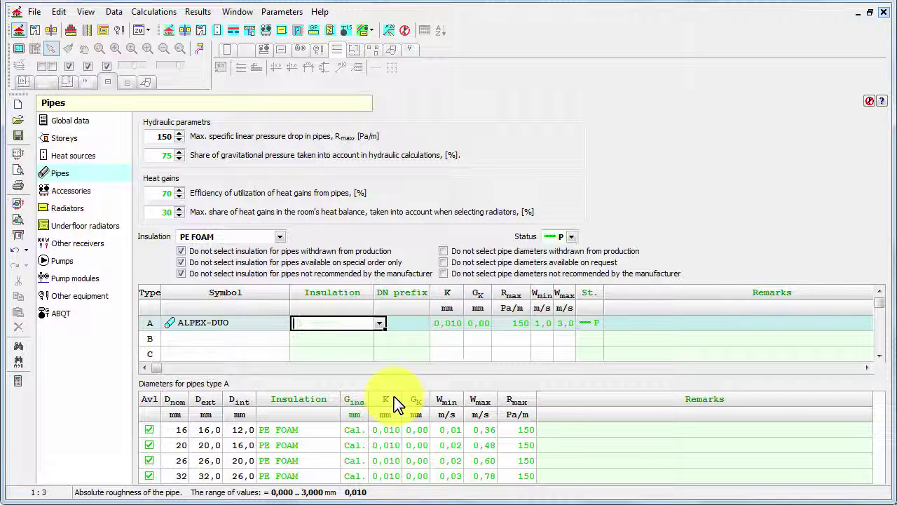
# - Assign the AQO PERT pipe from the catalogue to pipe type B
pyautogui.click(219, 338)
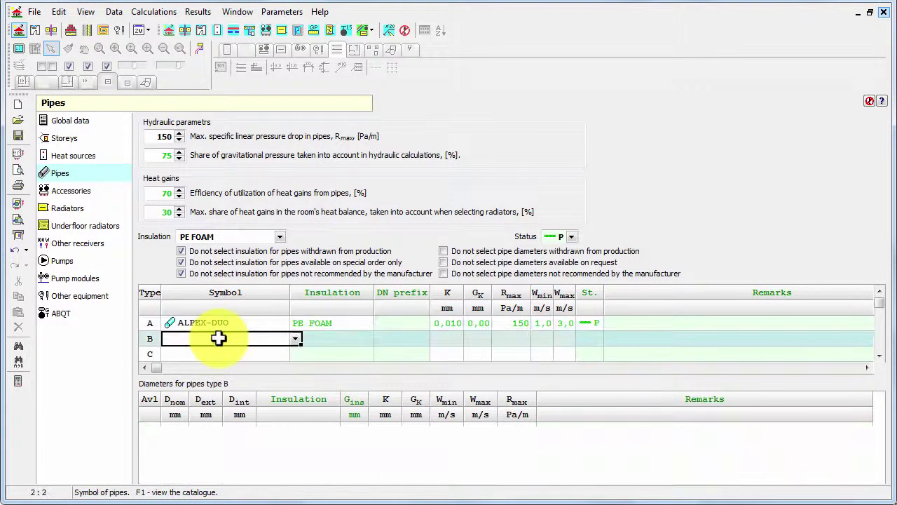
pyautogui.click(293, 339)
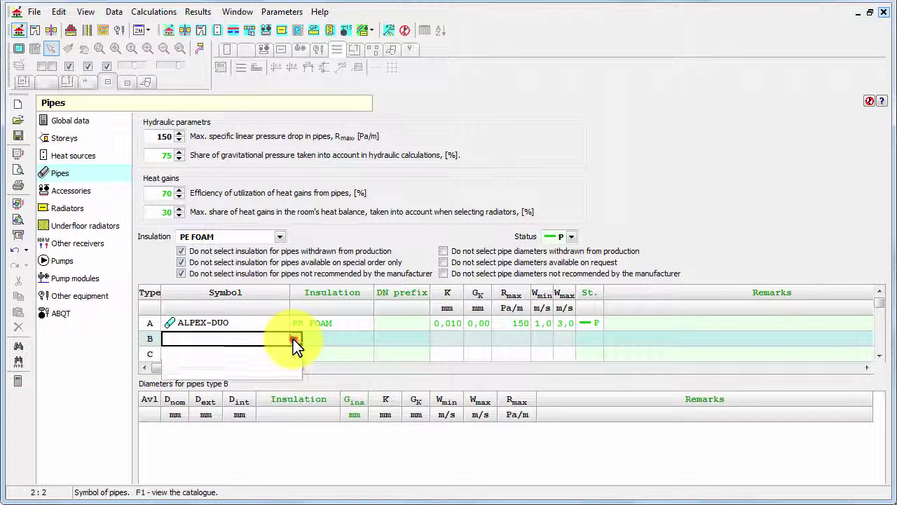
pyautogui.click(255, 369)
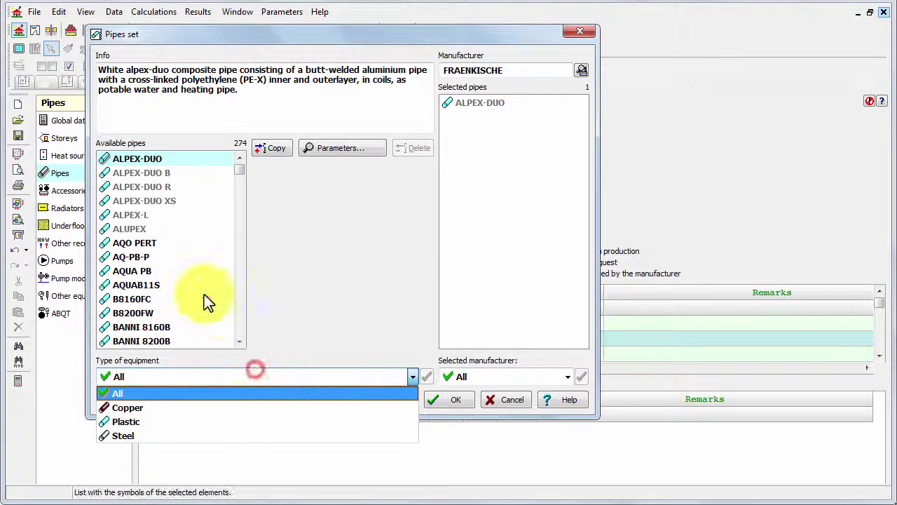
pyautogui.click(139, 243)
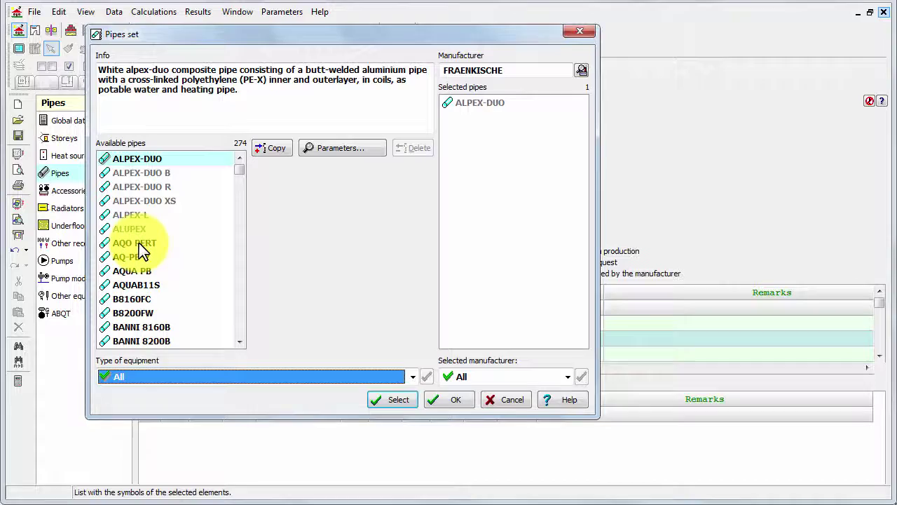
pyautogui.click(135, 243)
pyautogui.click(392, 401)
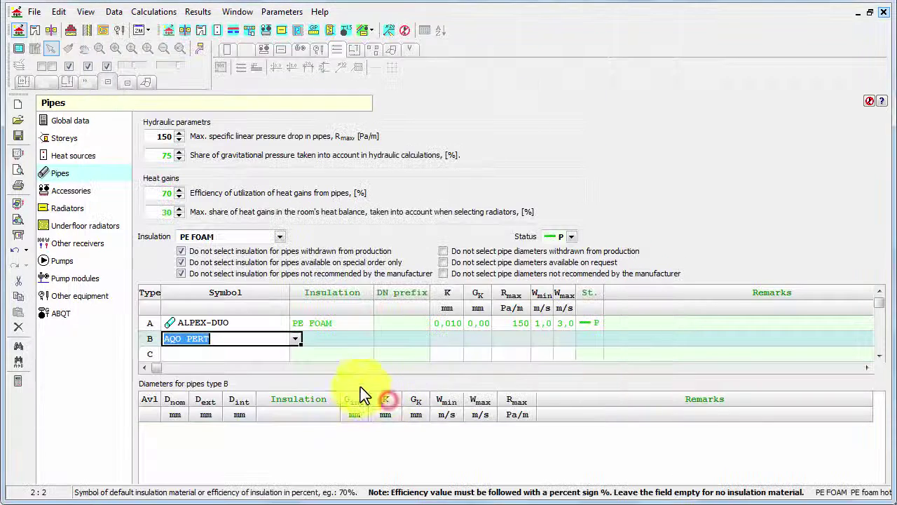
pyautogui.click(316, 340)
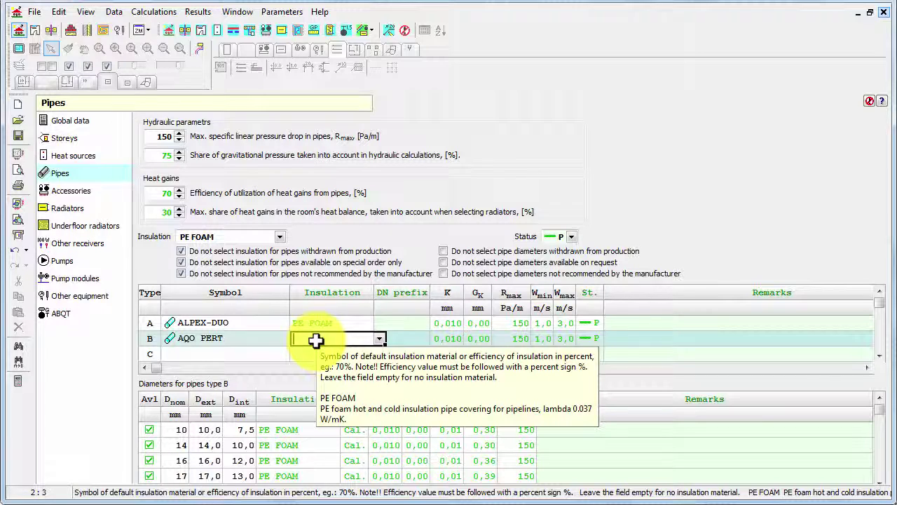
# - Set the availability of the 16 mm nominal diameter of the ALPEX-DUO pipe to No
pyautogui.click(255, 321)
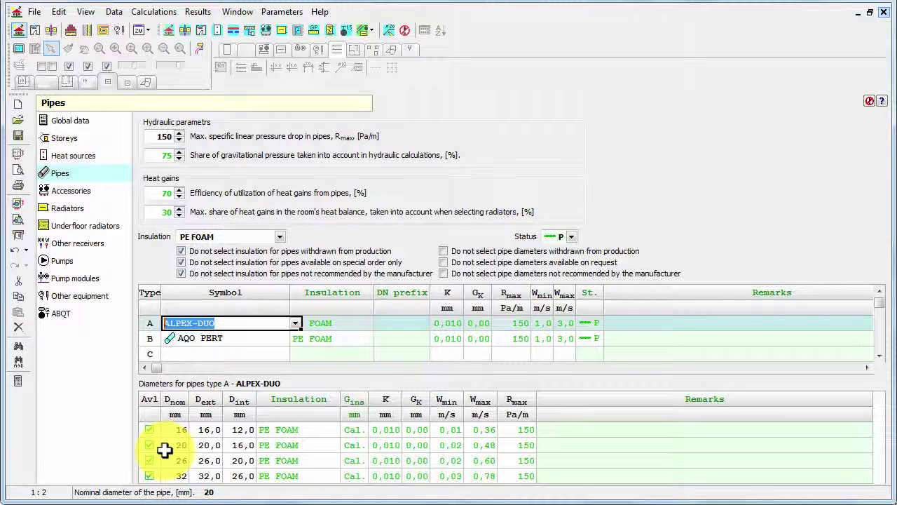
pyautogui.click(148, 429)
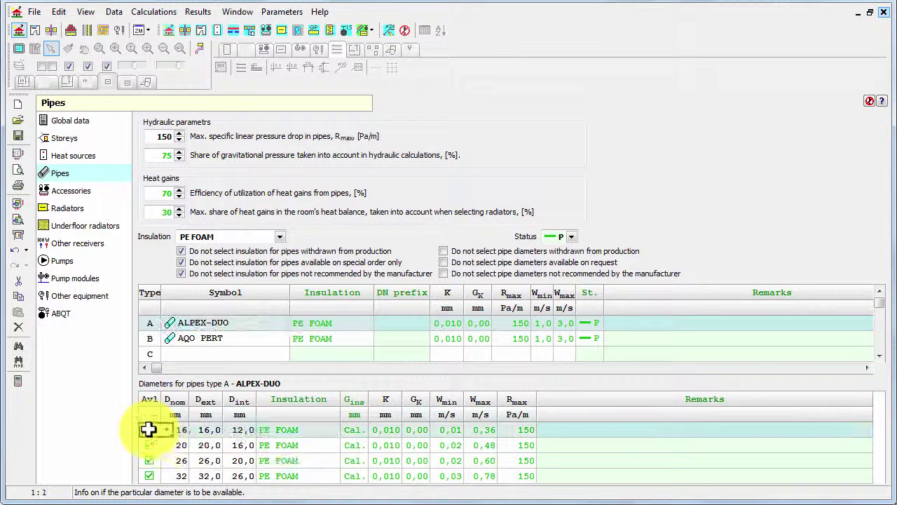
pyautogui.click(169, 435)
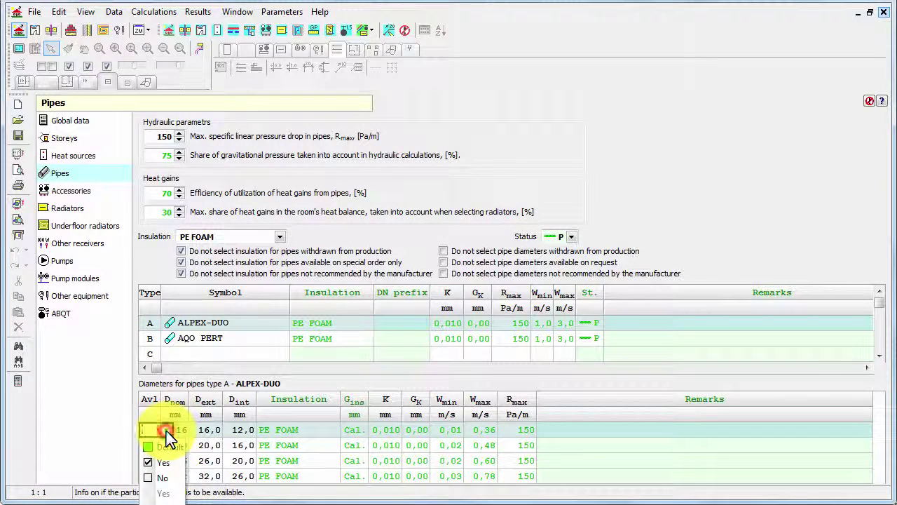
pyautogui.click(164, 478)
pyautogui.click(240, 446)
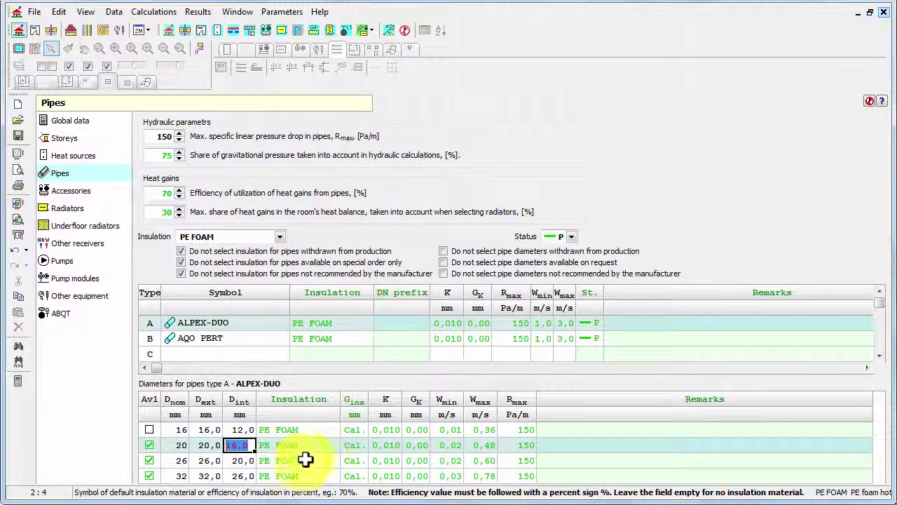
# - Set the availability of the 16 mm nominal diameter of the ALPEX-DUO pipe to Yes
pyautogui.click(274, 429)
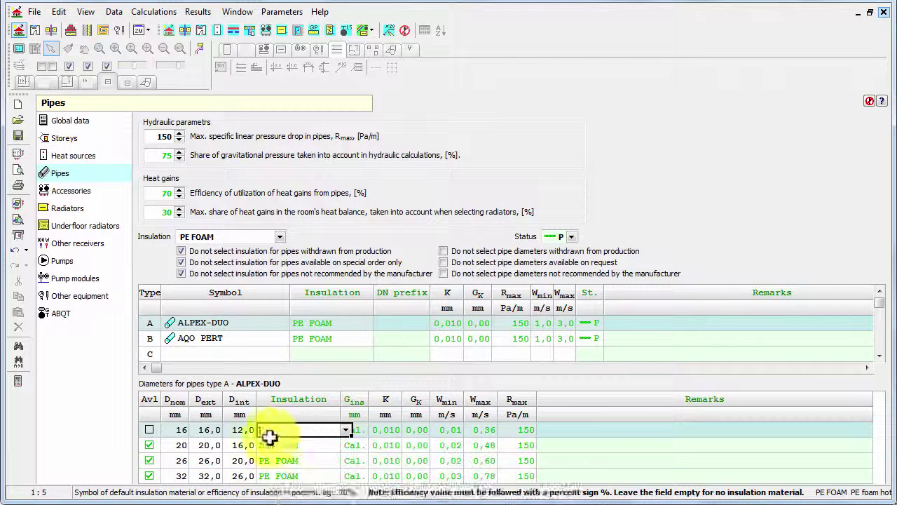
pyautogui.click(146, 429)
pyautogui.click(166, 430)
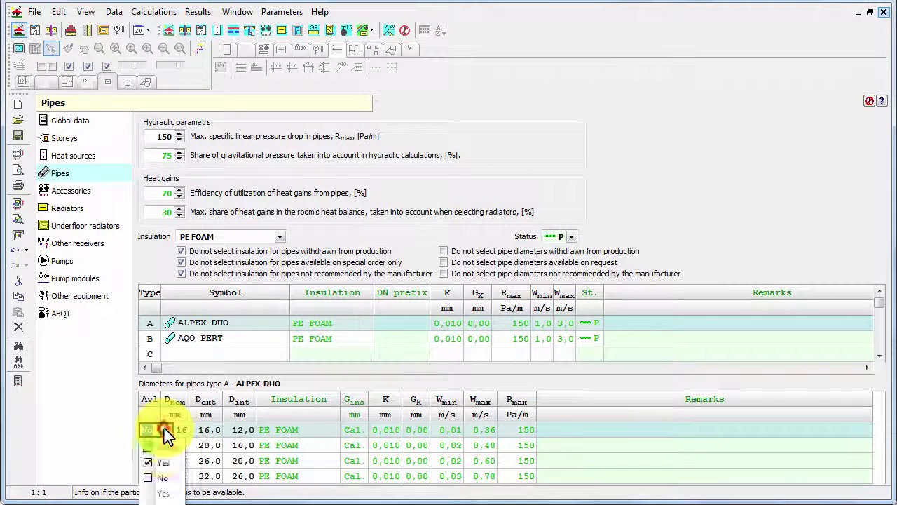
pyautogui.click(160, 461)
pyautogui.click(244, 431)
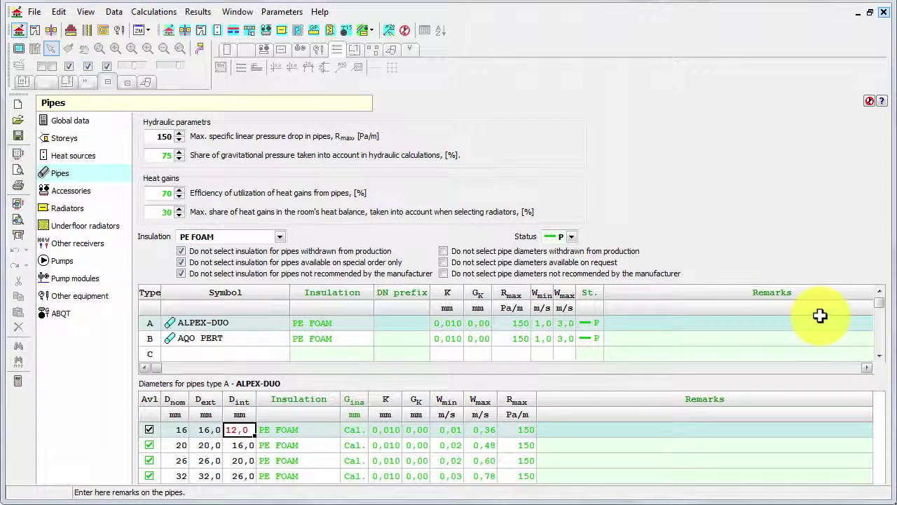
# - Open the radiator catalogue for the default Panel radiator VK and filter it to the manufacturer PURMO
pyautogui.click(64, 210)
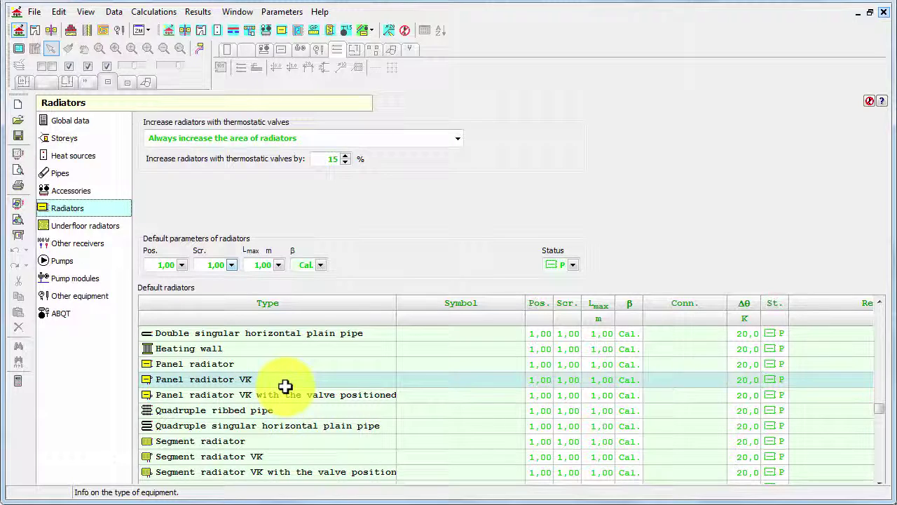
pyautogui.click(425, 382)
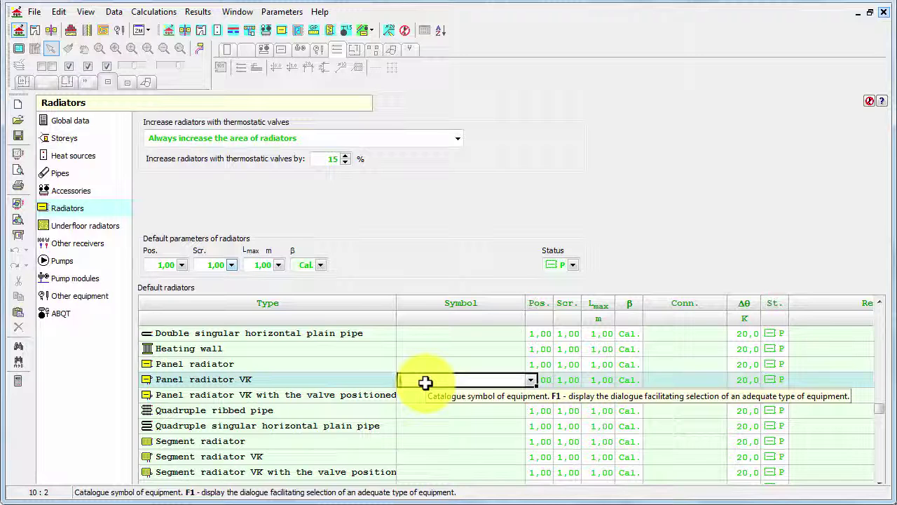
pyautogui.click(531, 380)
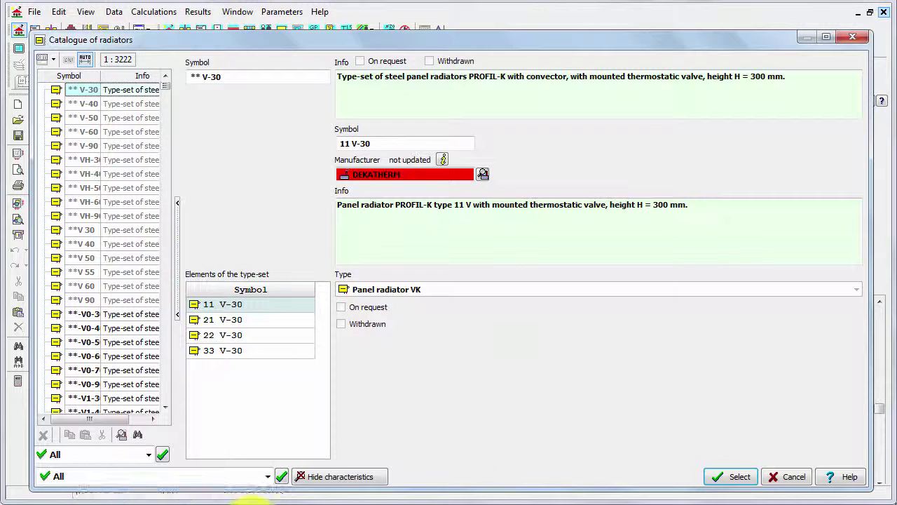
pyautogui.click(268, 481)
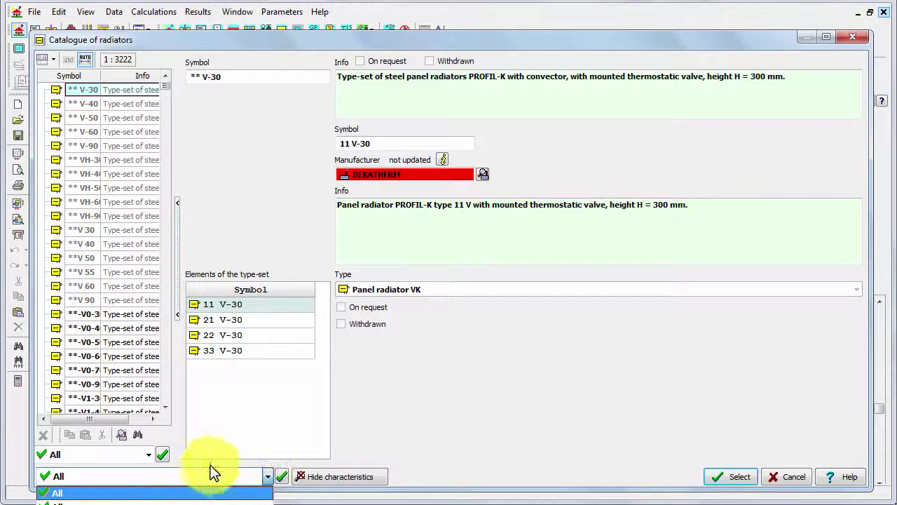
pyautogui.click(140, 454)
pyautogui.scroll(-5, 80, 412)
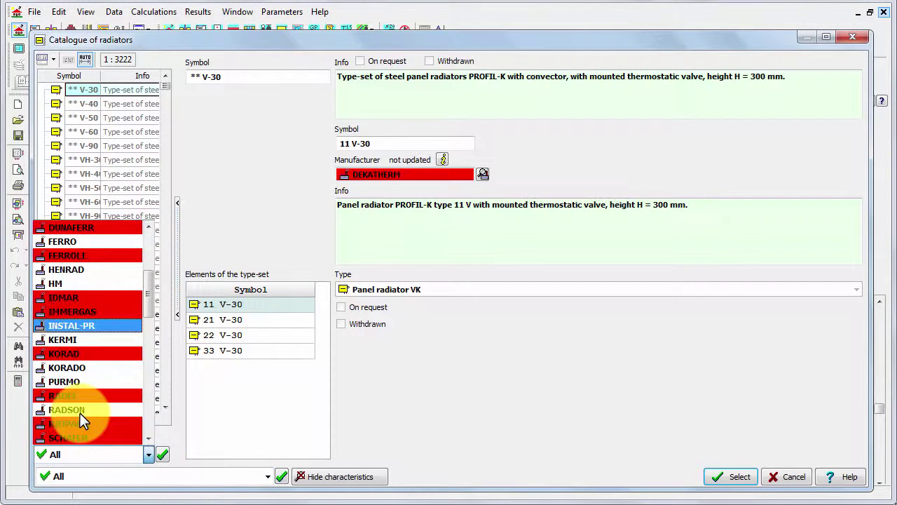
pyautogui.click(65, 382)
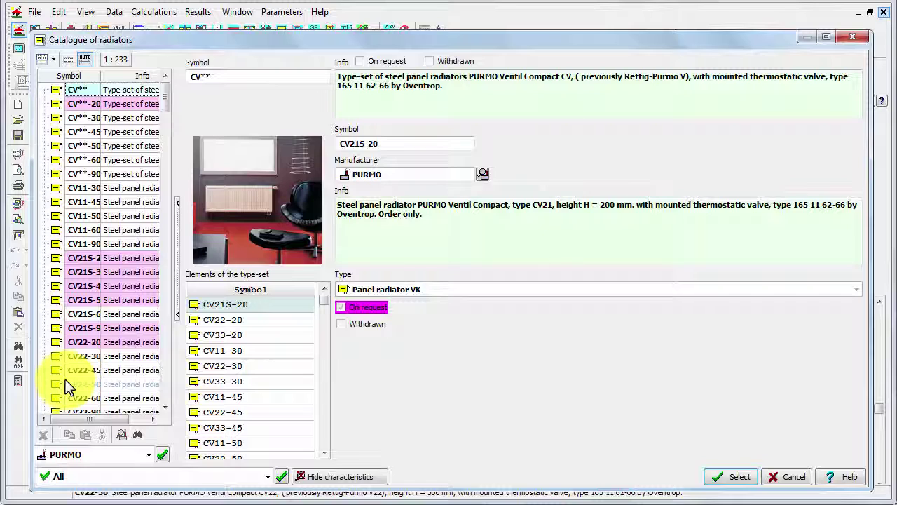
# - Examine the general data and the dimensions with heat outputs of the CV11-60 radiator in the catalogue
pyautogui.click(74, 231)
pyautogui.click(217, 454)
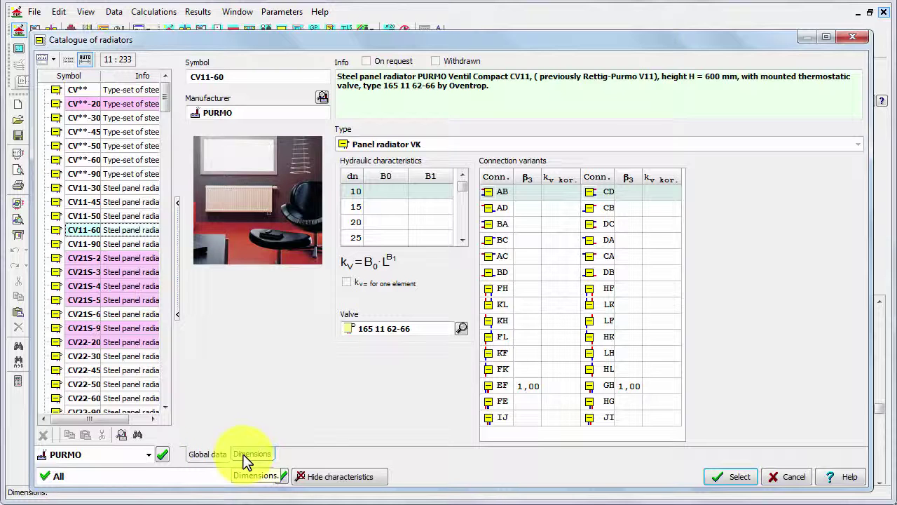
pyautogui.click(251, 454)
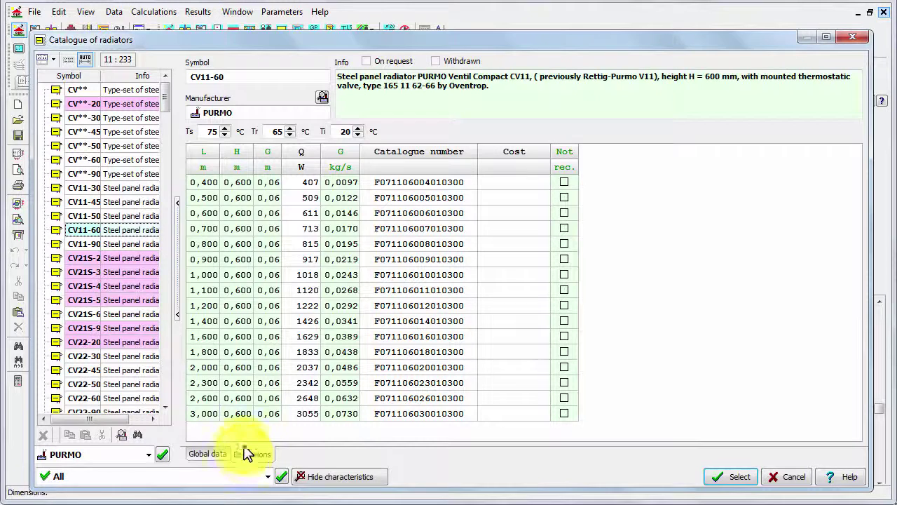
pyautogui.moveTo(296, 184)
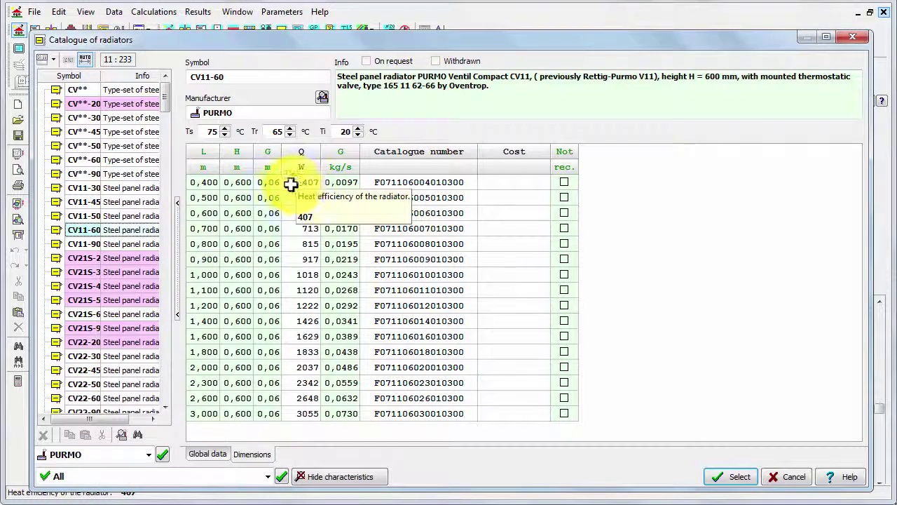
pyautogui.moveTo(212, 159)
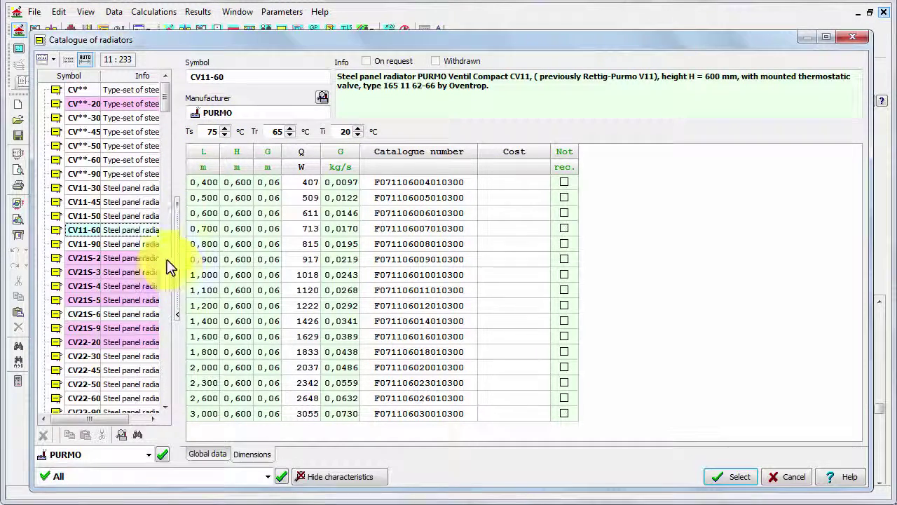
# - Review the elements of the CV**-60 type-set and assign it as the default radiator for Panel radiator VK
pyautogui.click(85, 165)
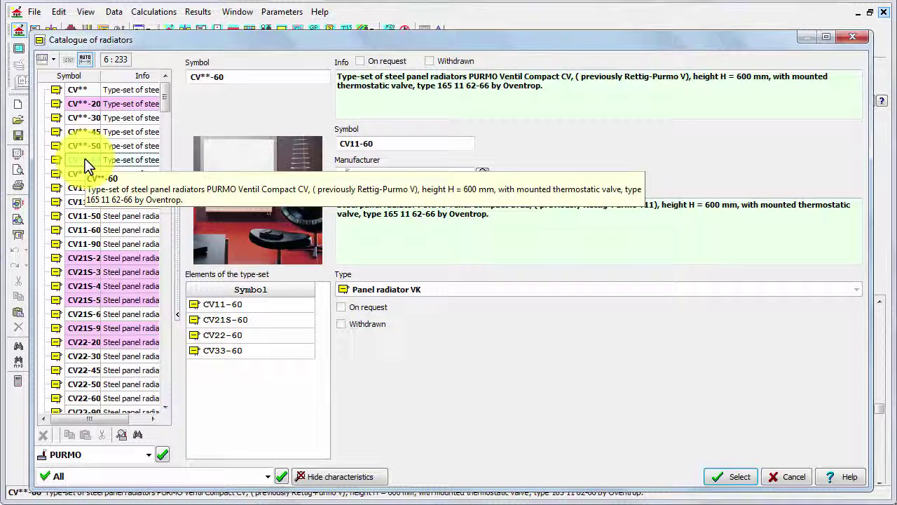
pyautogui.click(254, 305)
pyautogui.click(257, 320)
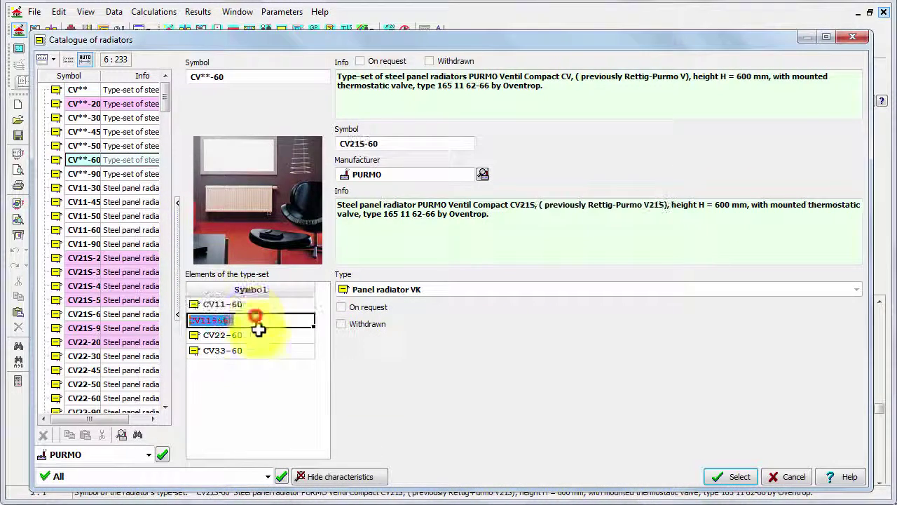
pyautogui.click(260, 335)
pyautogui.click(260, 351)
pyautogui.click(260, 305)
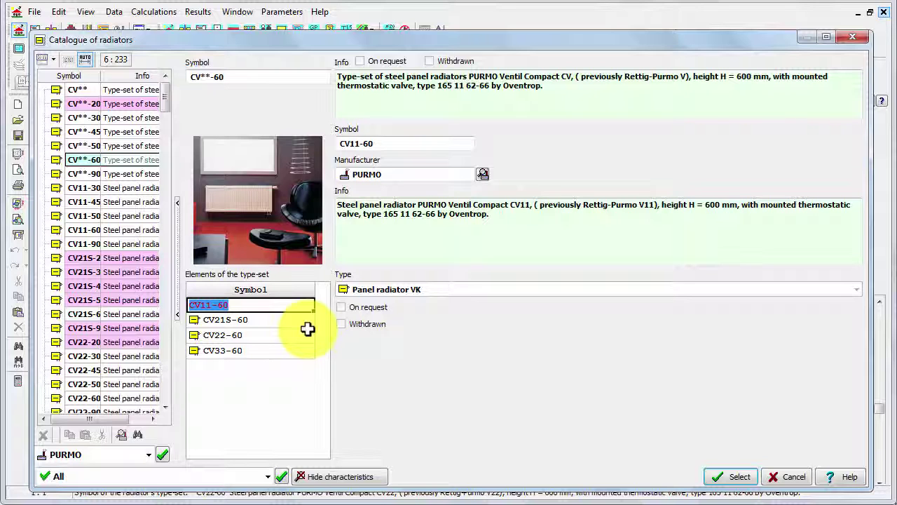
pyautogui.click(287, 323)
pyautogui.click(270, 336)
pyautogui.click(269, 350)
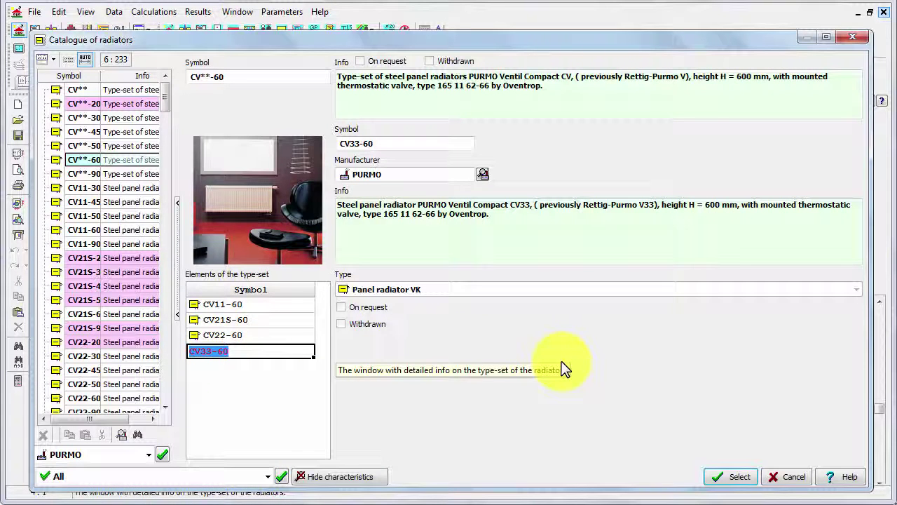
pyautogui.click(738, 479)
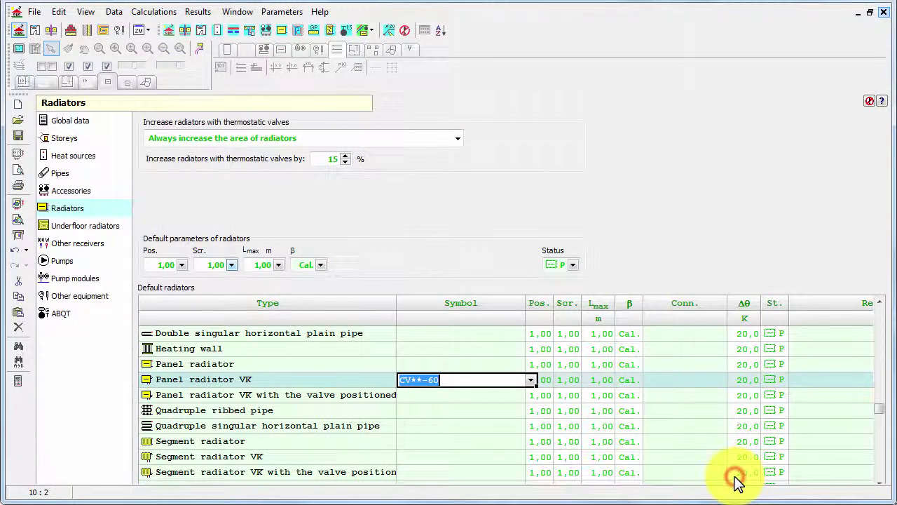
pyautogui.click(479, 367)
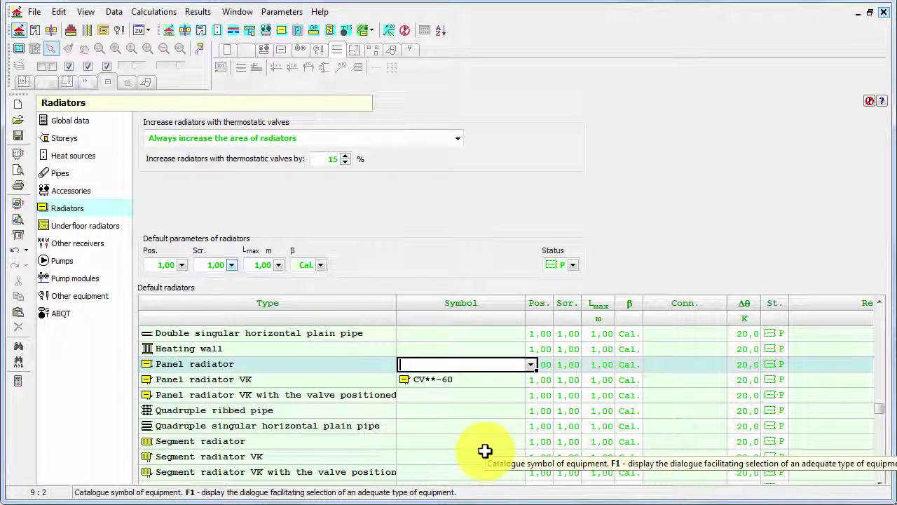
pyautogui.scroll(1, 484, 450)
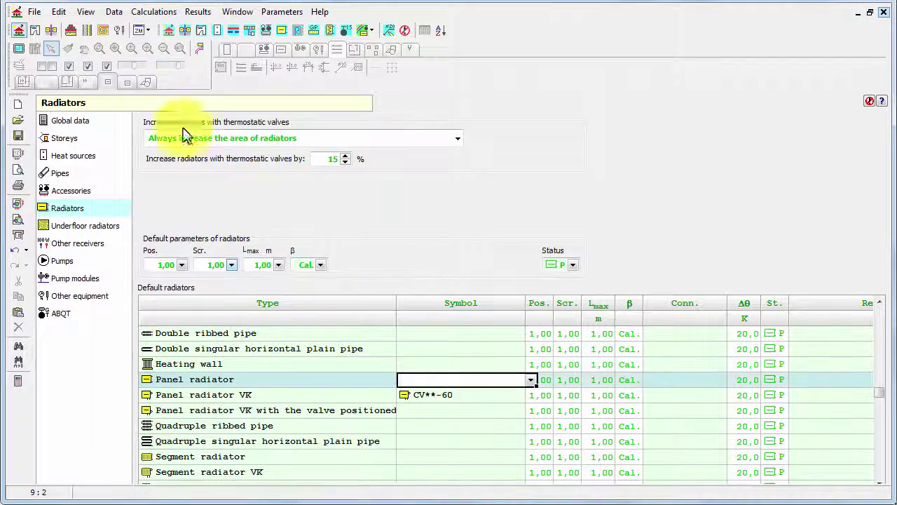
# - Place a default CV**-60 panel radiator with integrated valve on the empty Diagram 1 drawing
pyautogui.click(51, 30)
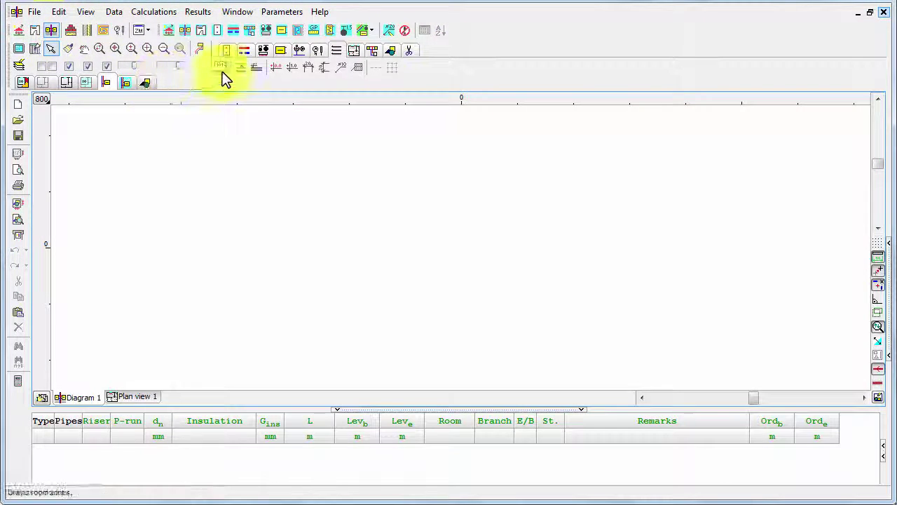
pyautogui.click(281, 50)
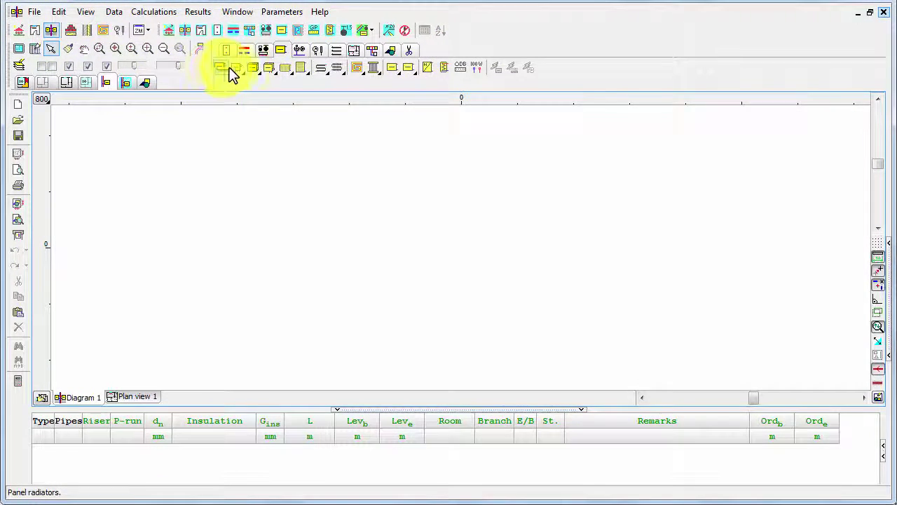
pyautogui.click(235, 71)
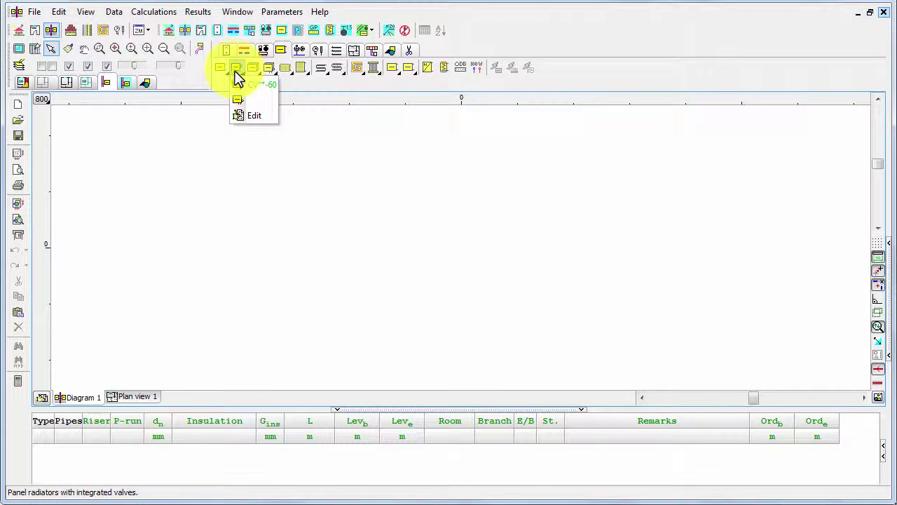
pyautogui.click(239, 83)
pyautogui.click(316, 255)
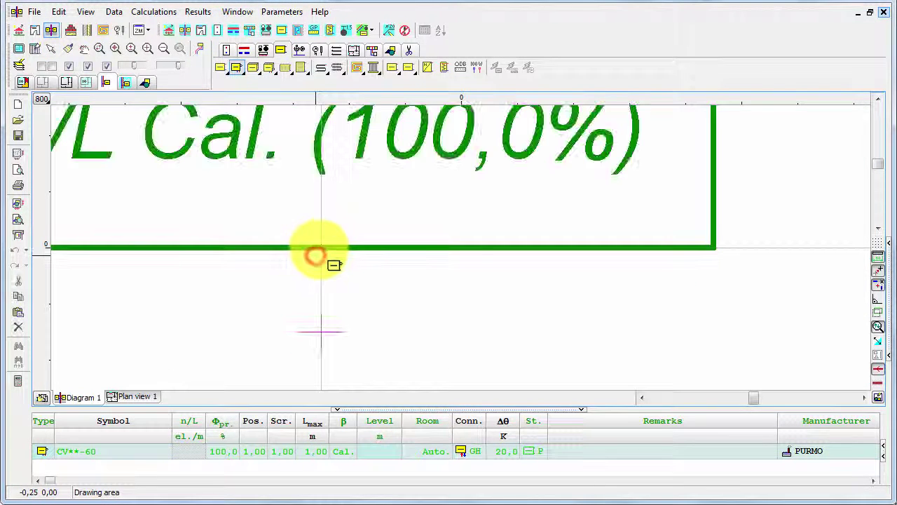
pyautogui.scroll(-3, 316, 255)
pyautogui.press('Escape')
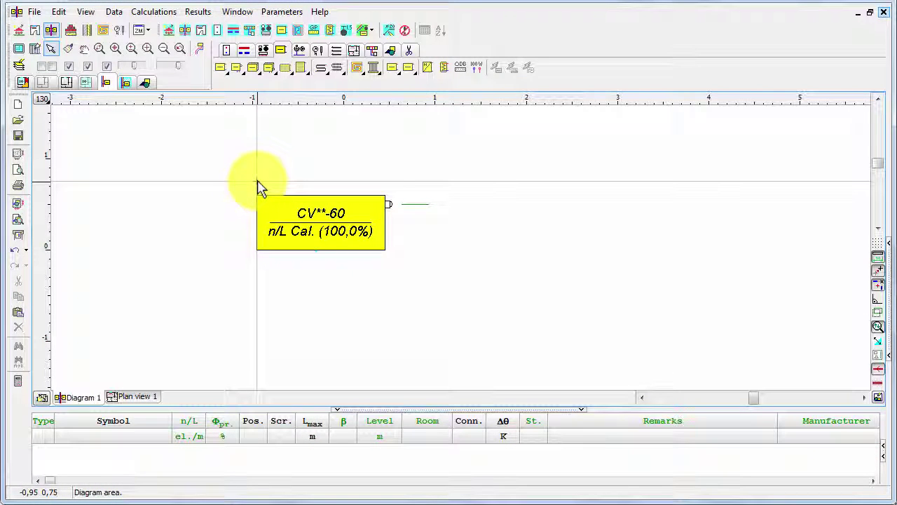
# - Change the placed radiator's catalogue symbol to the ** V-30 type-set from the radiator catalogue
pyautogui.click(294, 198)
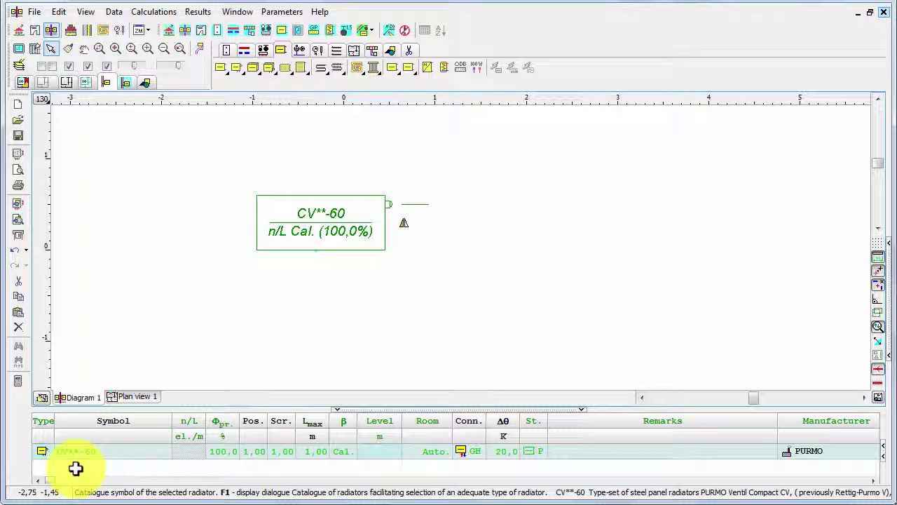
pyautogui.click(96, 450)
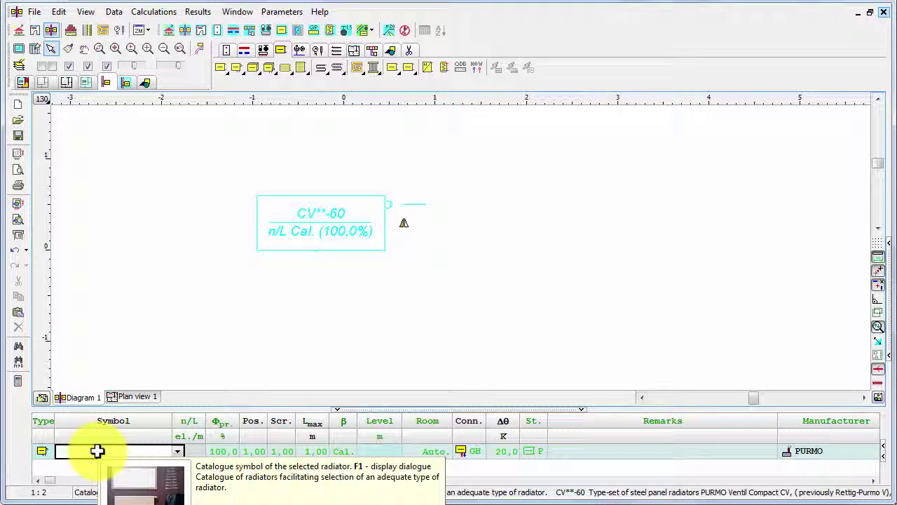
pyautogui.click(178, 451)
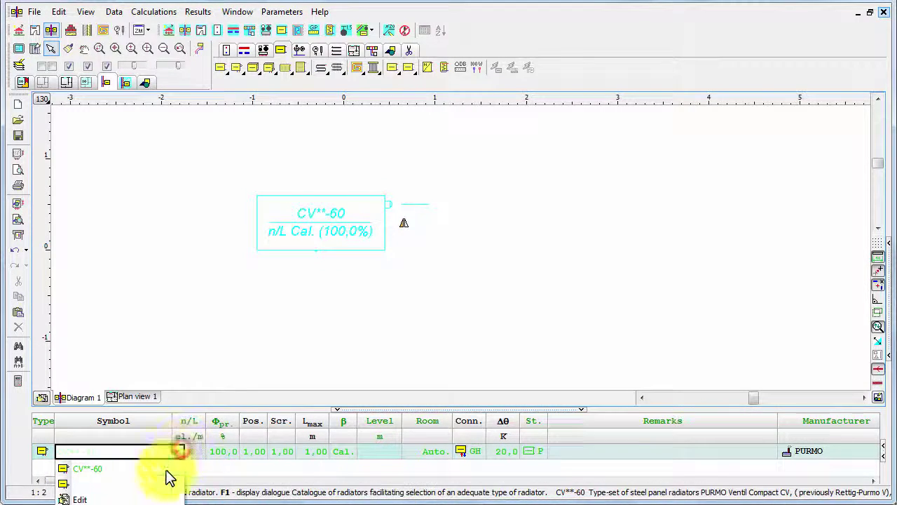
pyautogui.click(130, 499)
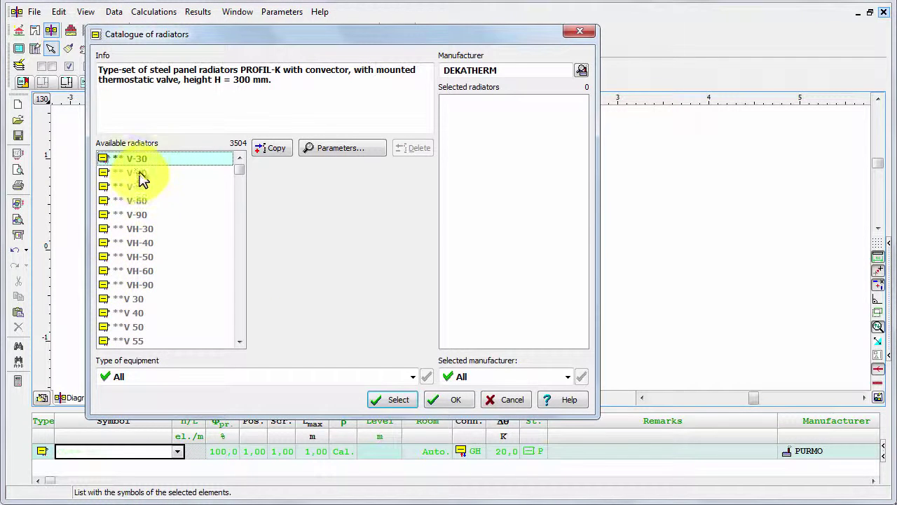
pyautogui.click(139, 161)
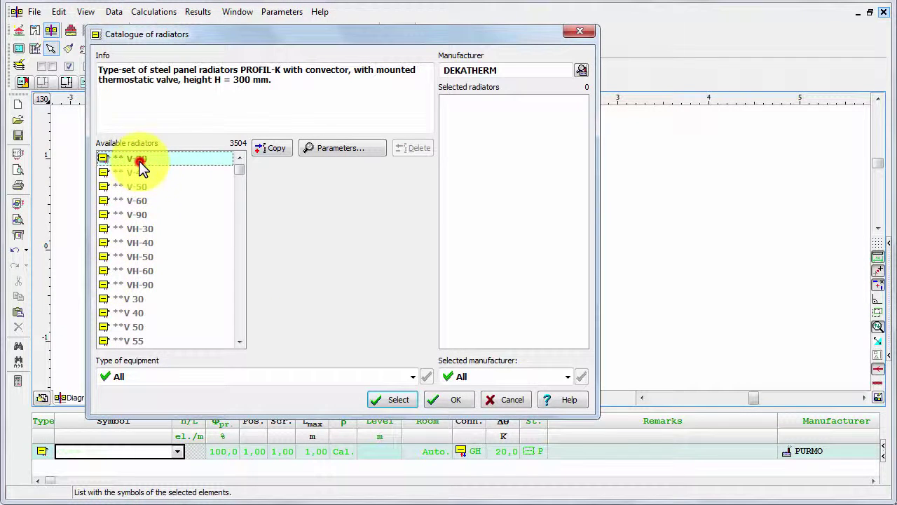
pyautogui.click(390, 400)
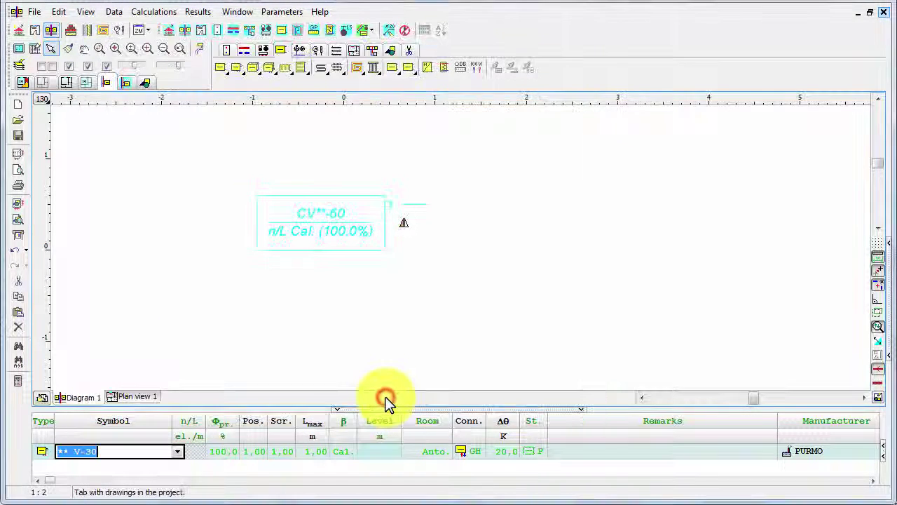
pyautogui.click(218, 452)
pyautogui.moveTo(217, 454)
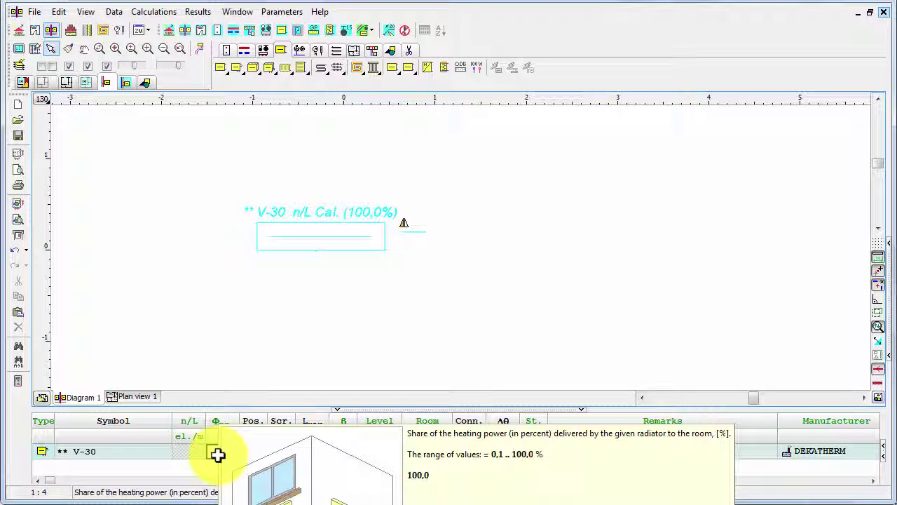